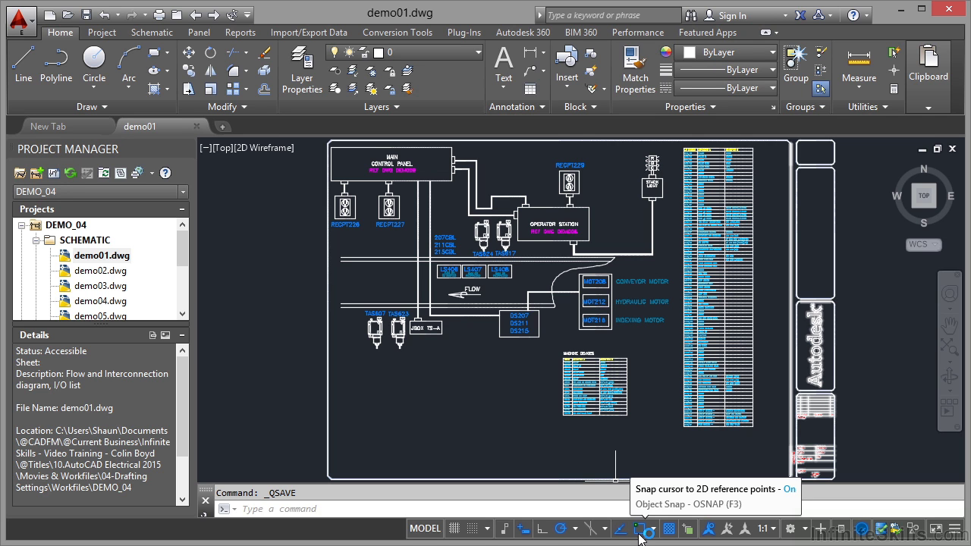
Show the object snap modes list from the status bar, with Endpoint the only active mode
{"action": "left_click", "coordinate": [653, 530]}
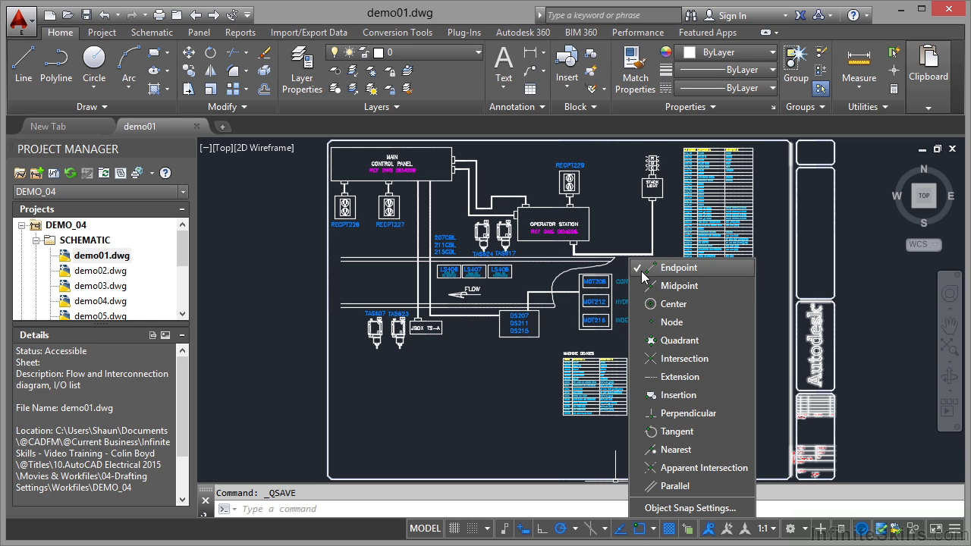
Turn on object snap tracking alongside Endpoint snapping in Drafting Settings
{"action": "left_click", "coordinate": [680, 508]}
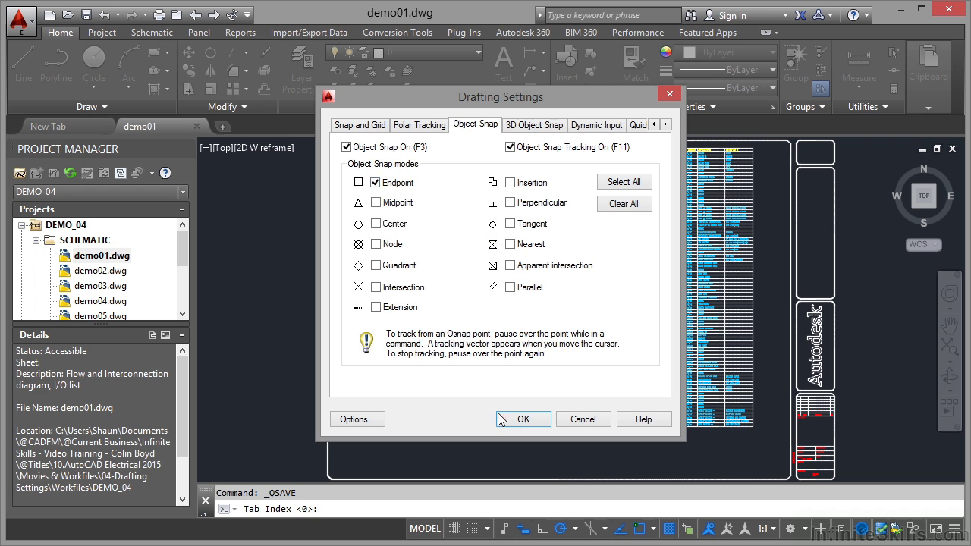
{"action": "left_click", "coordinate": [522, 418]}
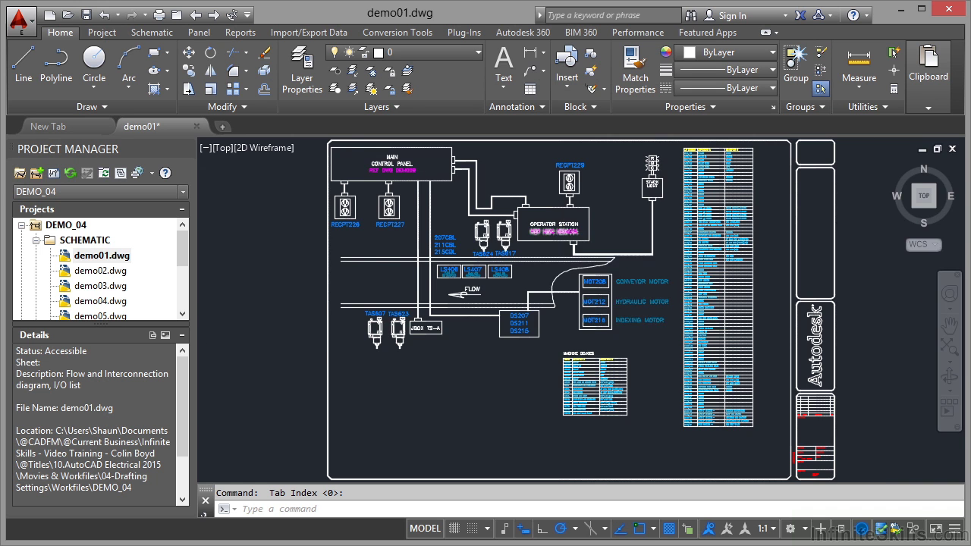
Zoom and pan in closely on the Operator Station box
{"action": "scroll", "coordinate": [561, 232], "scroll_direction": "up", "scroll_amount": 6}
{"action": "middle_click_drag", "start_coordinate": [569, 185], "coordinate": [488, 327]}
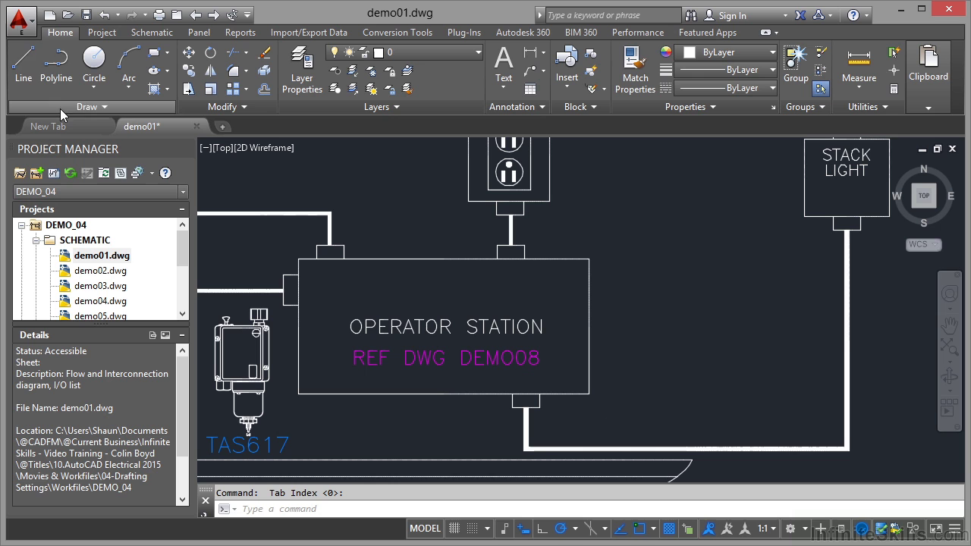
Start a line at the Operator Station box's top-right corner with a 1.5-unit first segment
{"action": "left_click", "coordinate": [25, 67]}
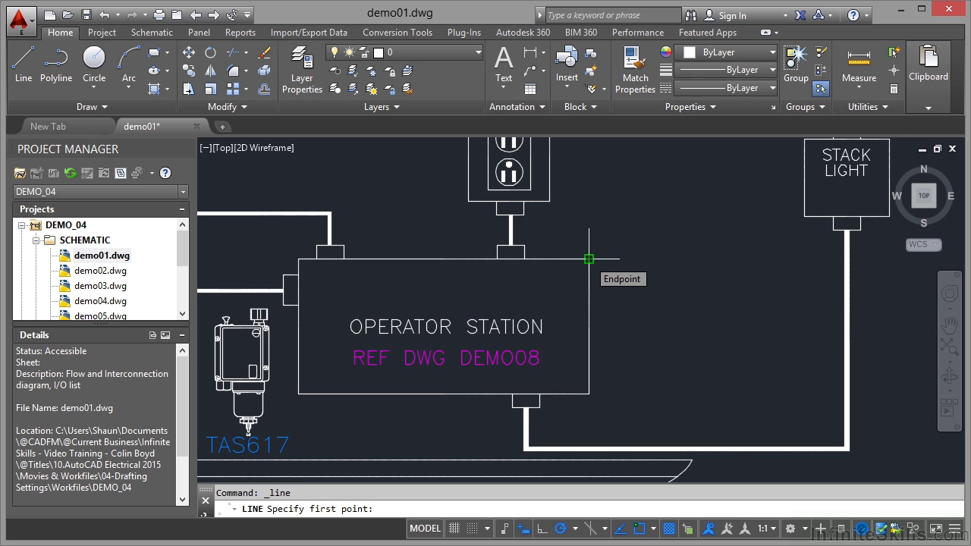
{"action": "left_click", "coordinate": [589, 259]}
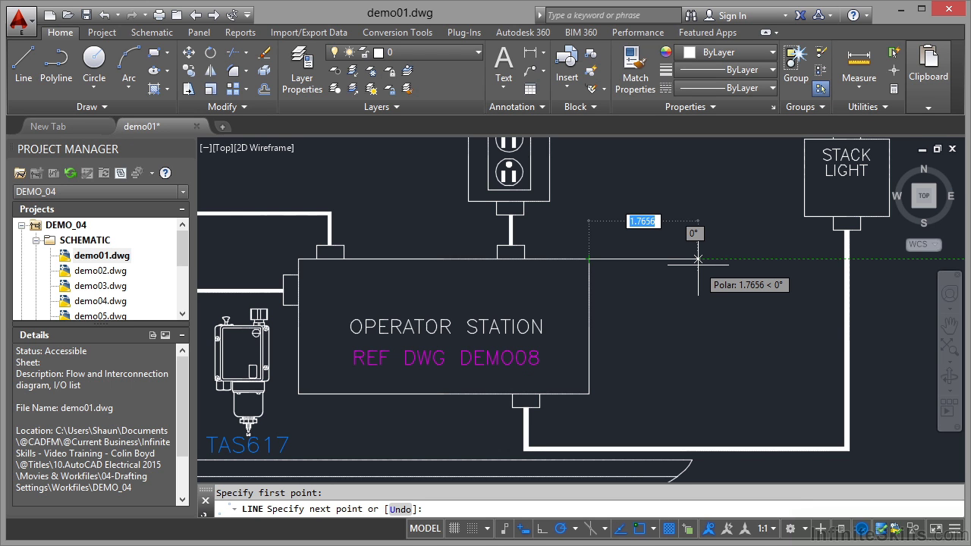
{"action": "type", "text": "1"}
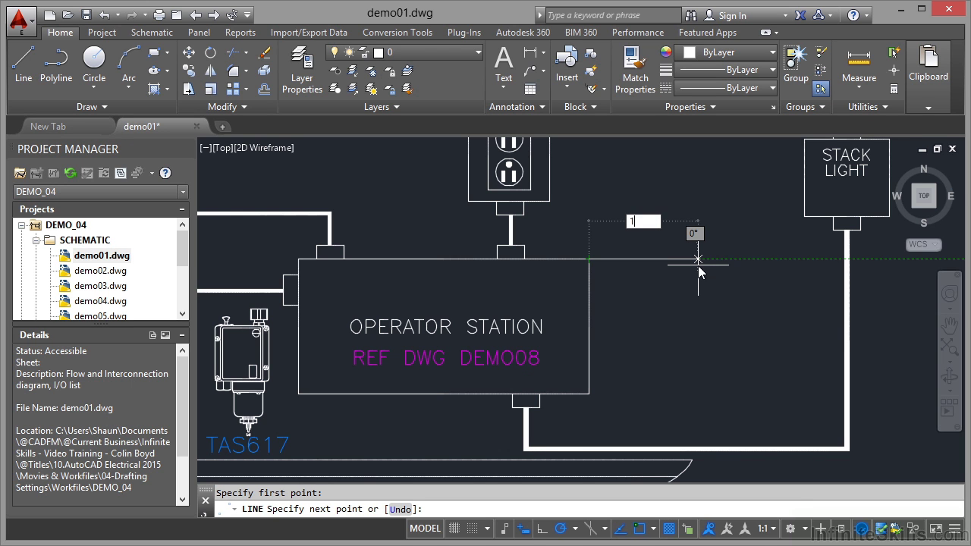
{"action": "type", "text": ".5"}
{"action": "key", "text": "Return"}
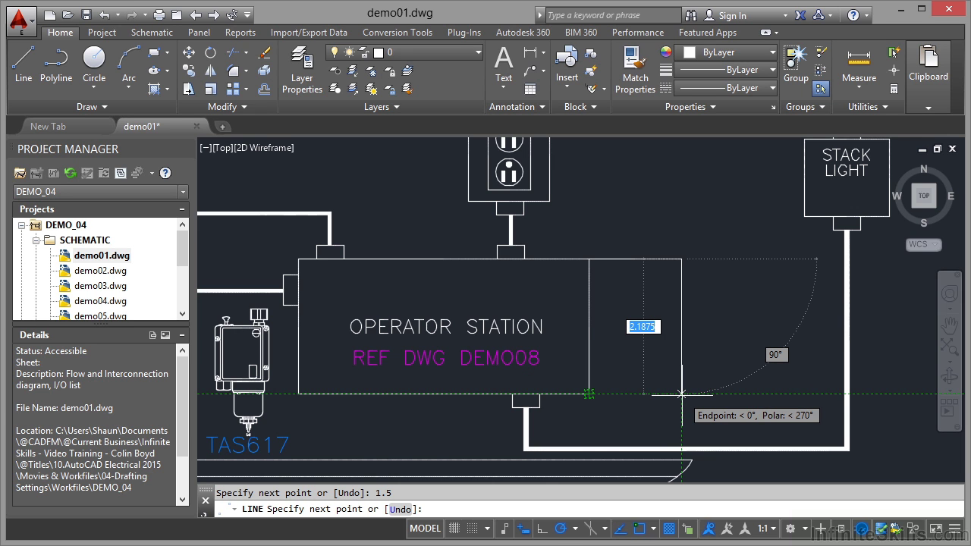
Draw the panel's right edge down and the bottom edge back to the box's bottom-right corner
{"action": "left_click", "coordinate": [681, 394]}
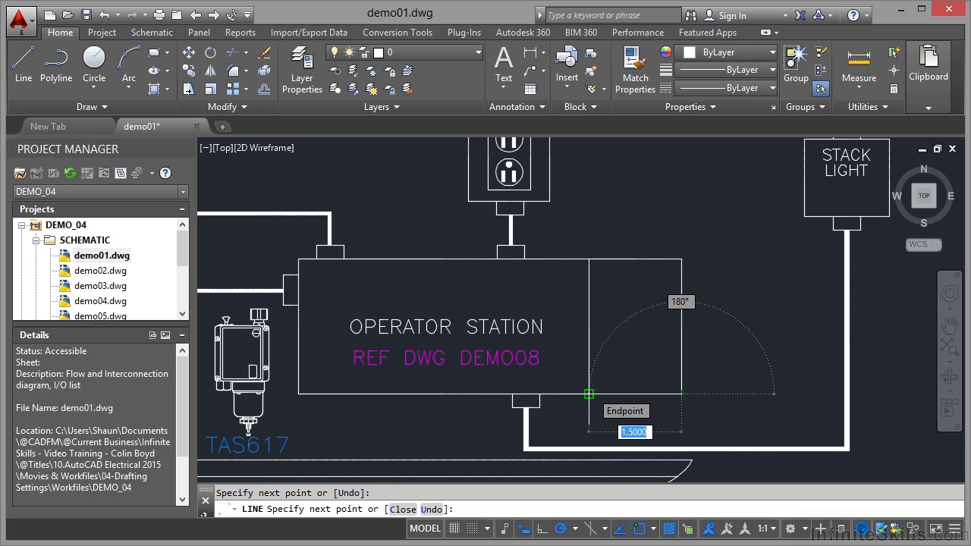
{"action": "left_click", "coordinate": [589, 394]}
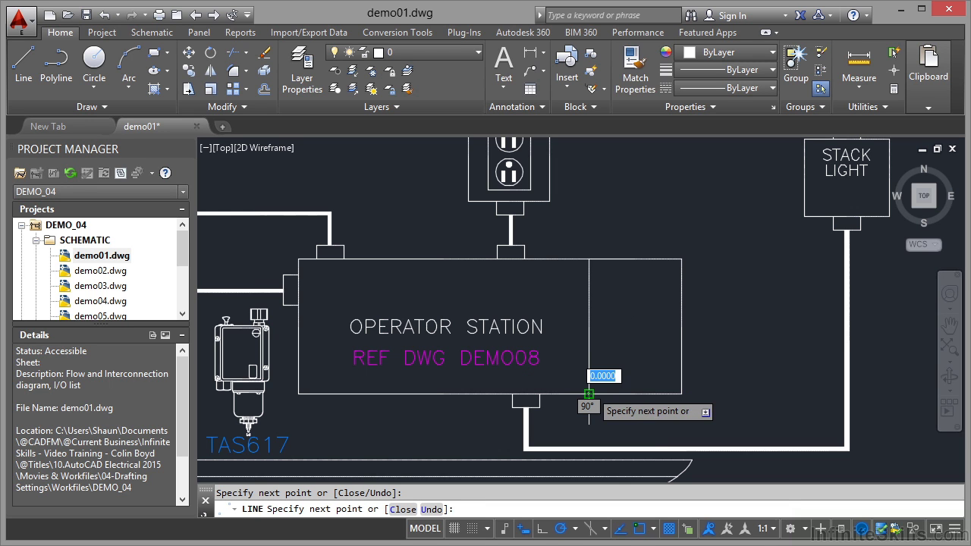
{"action": "key", "text": "Return"}
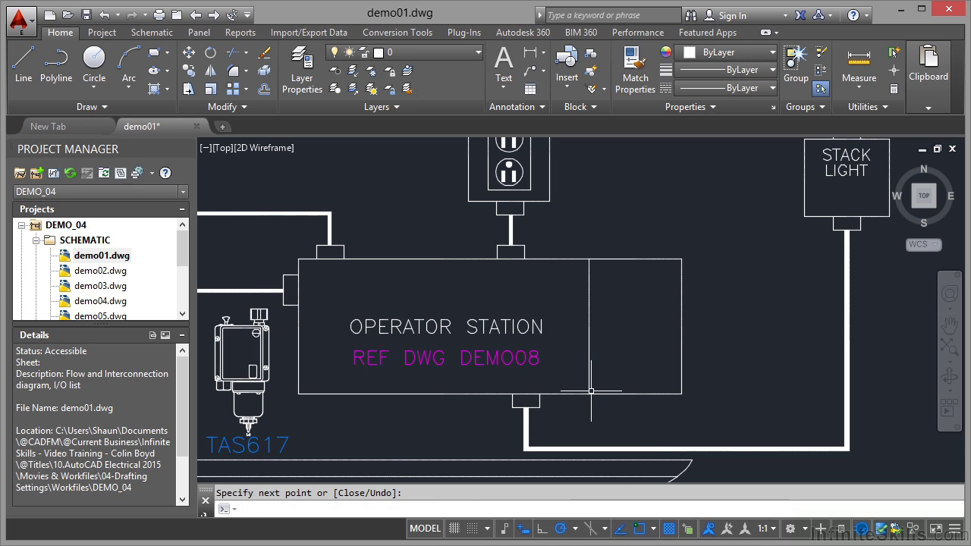